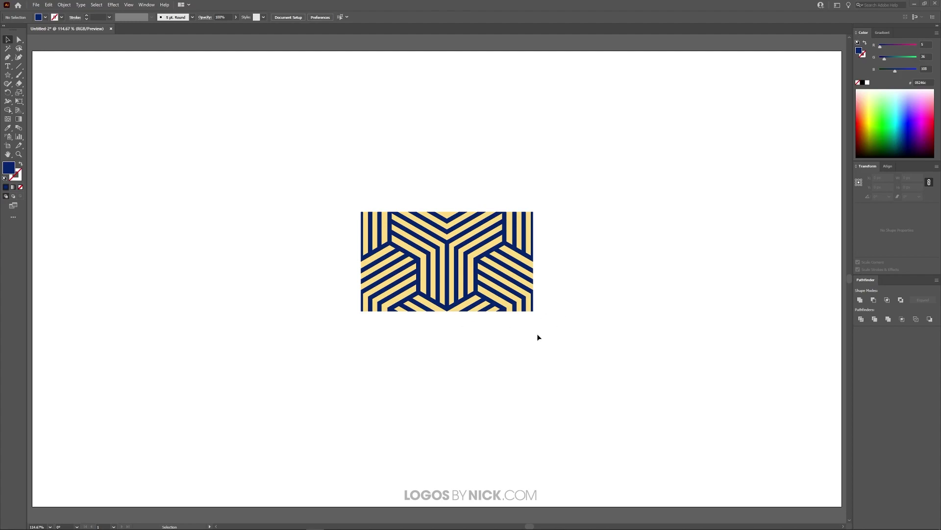
Set the navy stripes back over the cream rectangle, select both, and group them with Ctrl+G.
left_click_drag(447, 244, 464, 255)
left_click(425, 358)
left_click_drag(611, 401, 225, 130)
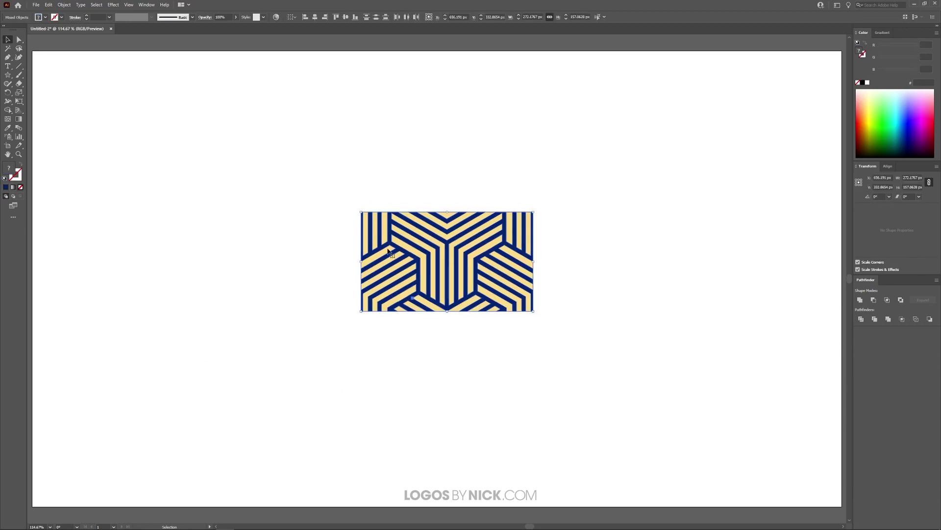
key("ctrl+g")
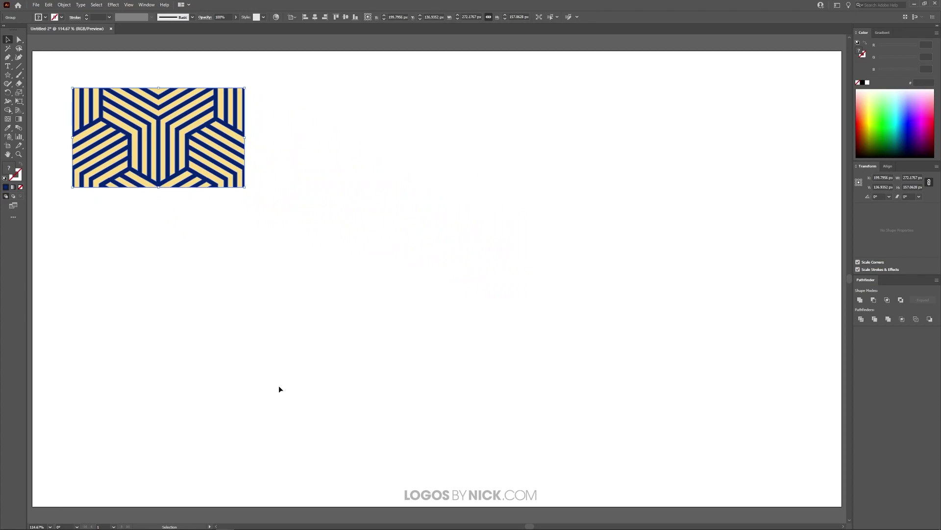
Show the Swatches panel and add the striped tile to it as a new pattern swatch.
left_click(147, 5)
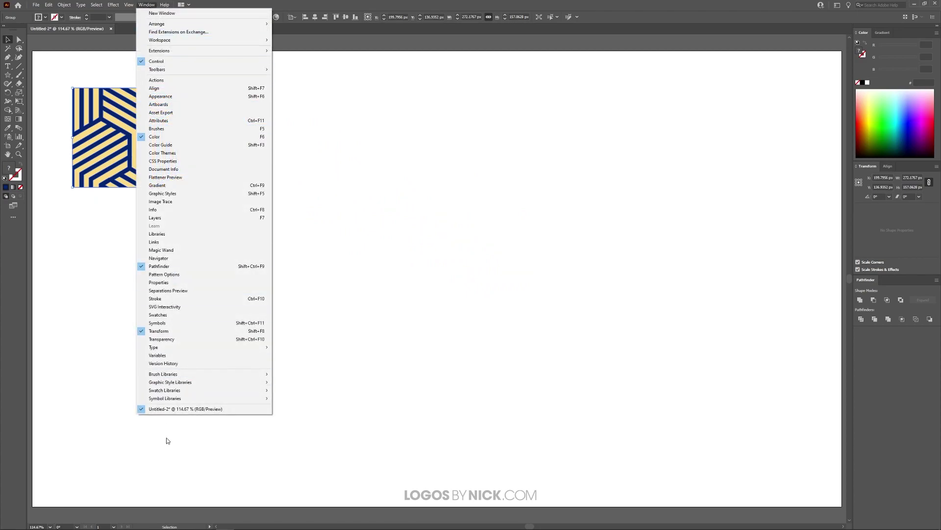
left_click(172, 314)
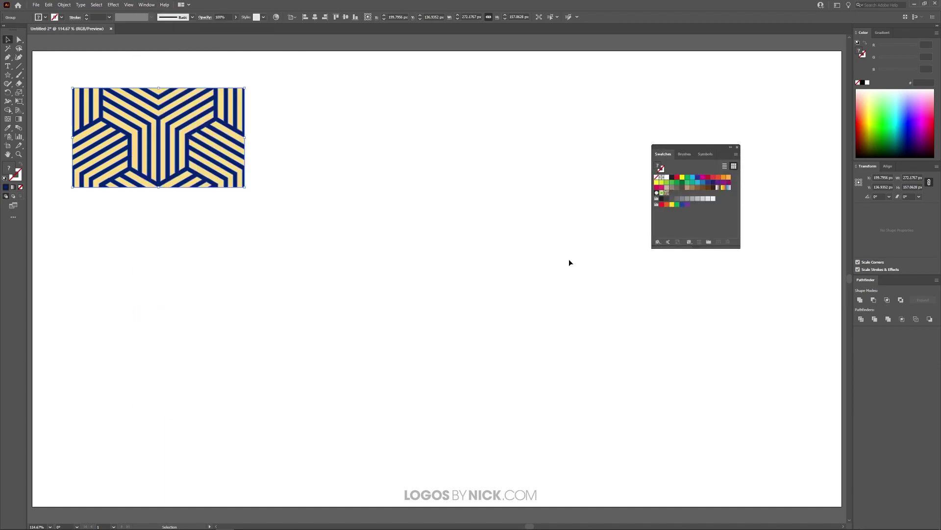
left_click_drag(178, 130, 693, 217)
left_click(676, 192)
Draw a large star, move it toward the centre, and fill it with the new stripe swatch.
left_click(8, 76)
left_click_drag(360, 329, 302, 193)
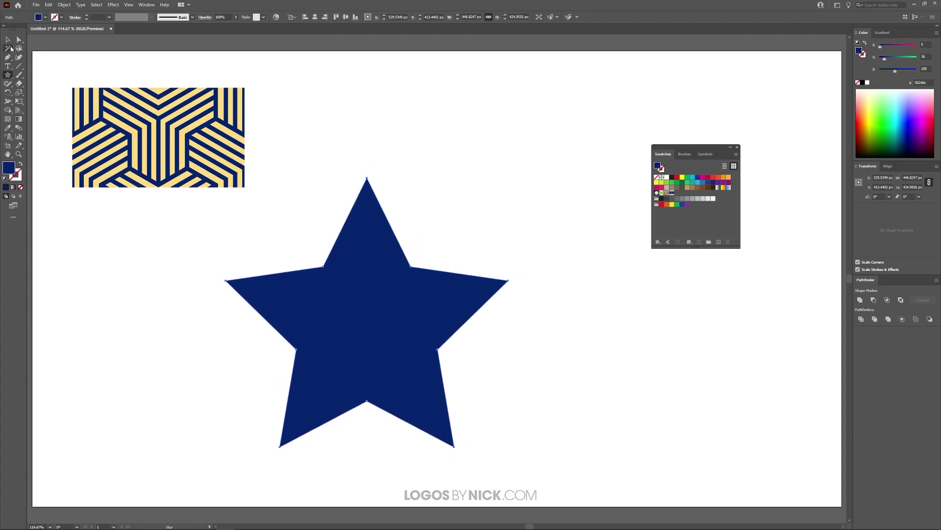
key("v")
left_click_drag(372, 316, 438, 263)
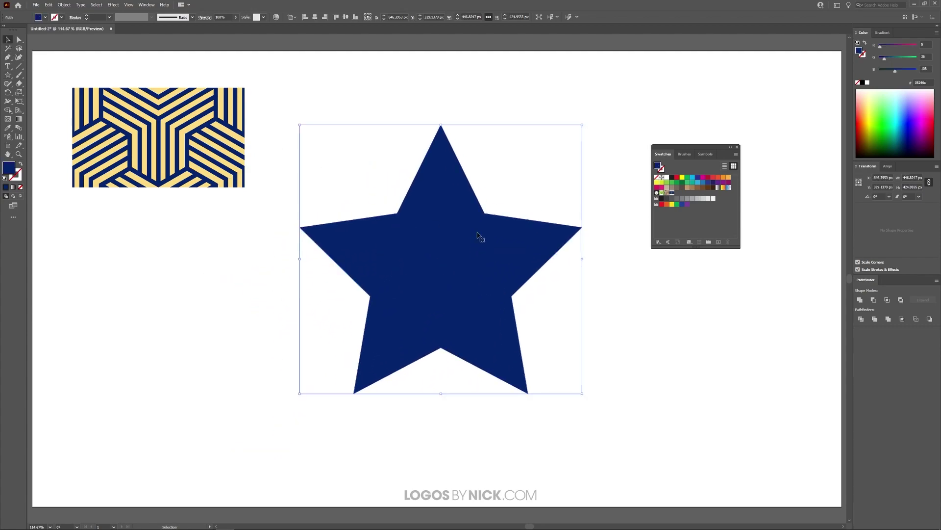
left_click(673, 193)
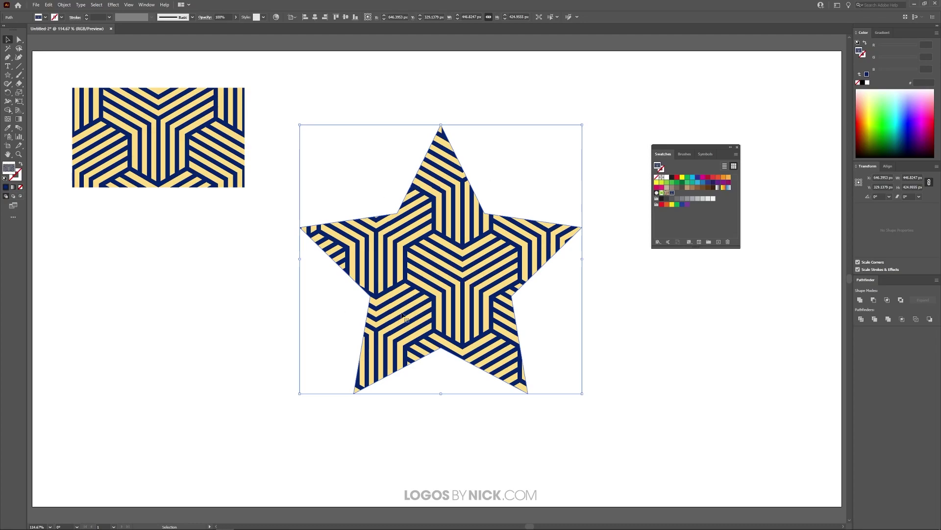
Open the star's Scale dialog with Transform Objects unchecked and Uniform scaling selected.
right_click(441, 243)
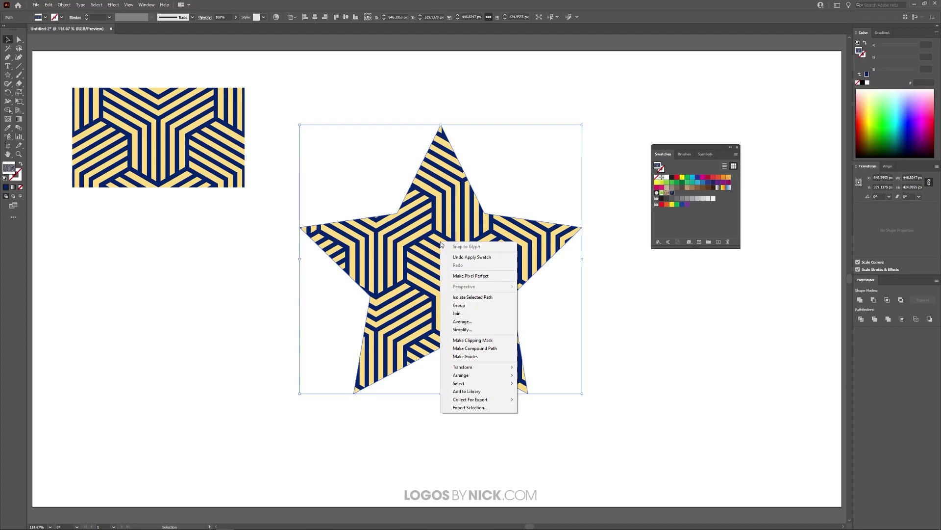
mouse_move(486, 367)
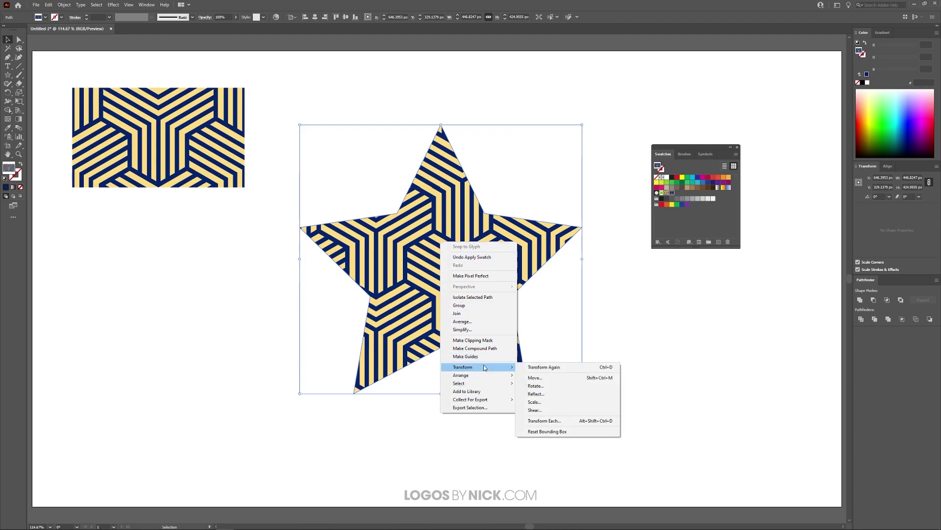
left_click(545, 402)
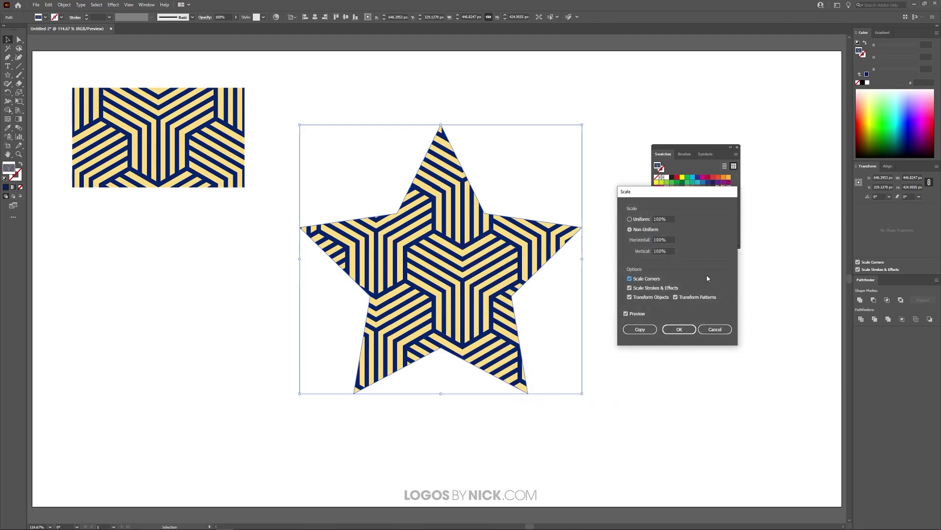
left_click(630, 297)
left_click(631, 220)
Preview uniform pattern scales between 11% and 52%, settling near 45%.
key("Down")
key("Down")
key("Down")
key("Down")
key("Down")
key("Down")
key("Down")
key("Down")
key("Down")
key("Down")
key("Down")
key("Down")
key("Down")
key("Down")
key("Down")
key("Down")
key("Down")
key("Down")
key("Down")
key("Down")
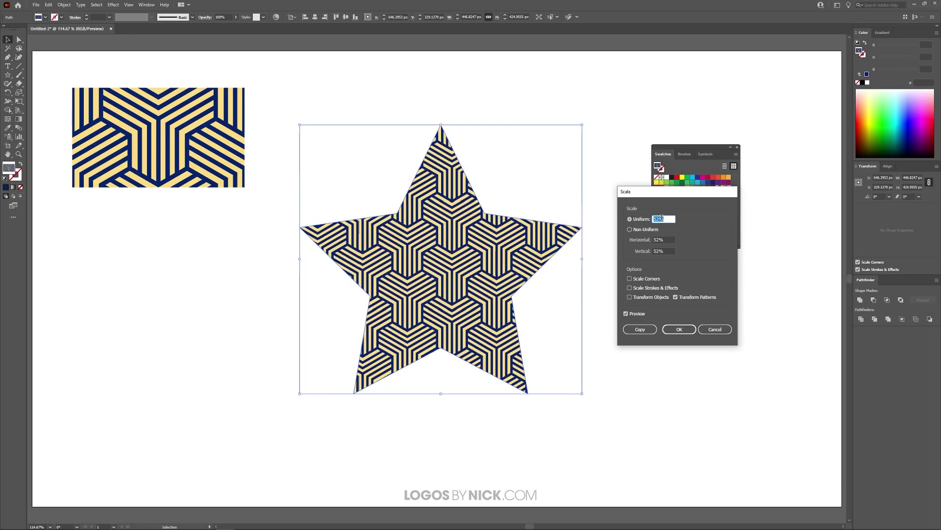
key("Down")
key("Down")
key("Down")
key("Down")
key("Down")
key("Down")
key("Down")
key("Down")
key("Down")
key("Down")
key("Down")
key("Down")
key("Down")
key("Down")
key("Down")
key("Down")
key("Down")
key("Down")
key("Down")
key("Down")
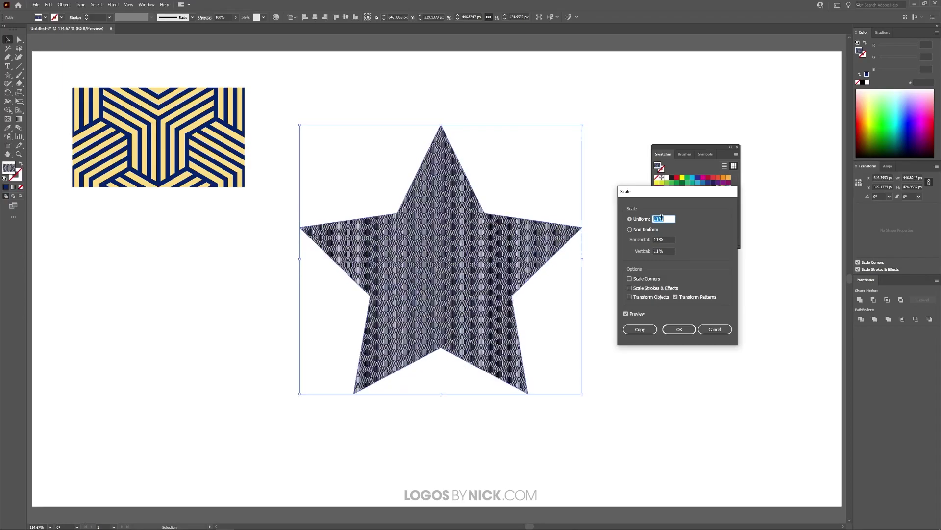
key("Up")
key("Up")
key("Up")
key("Up")
key("Up")
key("Up")
key("Up")
key("Up")
key("Up")
key("Up")
key("Up")
key("Up")
key("Up")
key("Up")
key("Up")
key("Up")
key("Up")
key("Up")
key("Up")
key("Up")
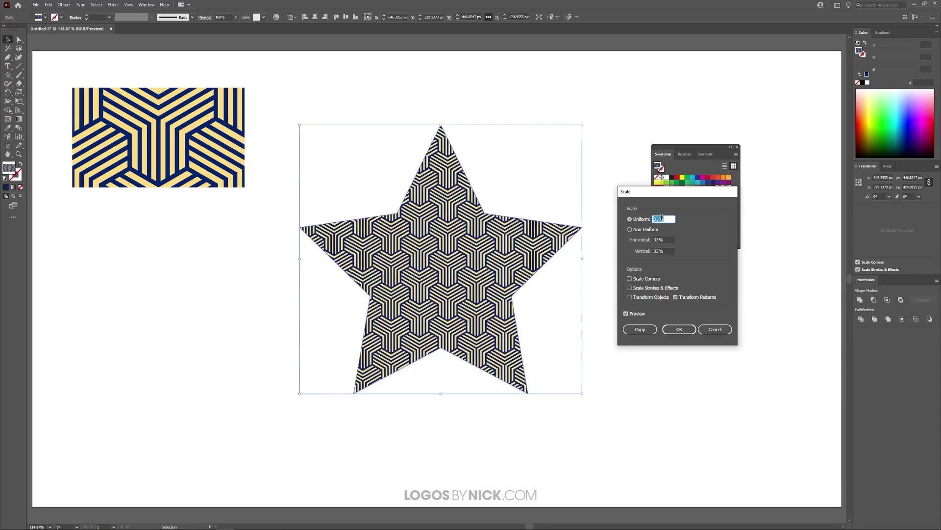
key("Down")
key("Down")
key("Down")
key("Down")
key("Down")
key("Down")
key("Down")
key("Down")
key("Down")
key("Down")
key("Down")
key("Down")
key("Down")
key("Down")
key("Down")
key("Down")
key("Down")
key("Down")
key("Down")
key("Down")
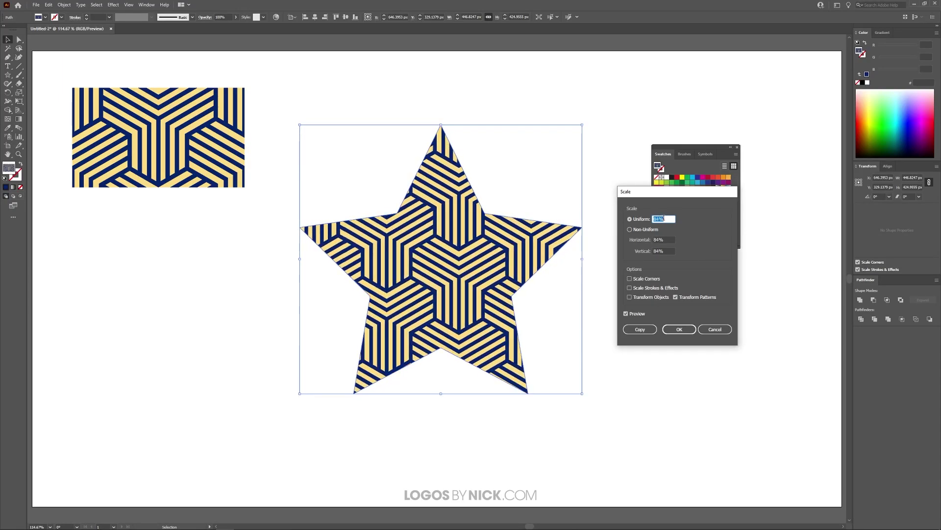
key("Down")
key("Down")
key("Down")
key("Down")
key("Down")
key("Down")
key("Down")
key("Down")
key("Down")
key("Down")
key("Down")
key("Down")
key("Down")
key("Down")
key("Down")
key("Down")
key("Down")
key("Down")
key("Down")
key("Down")
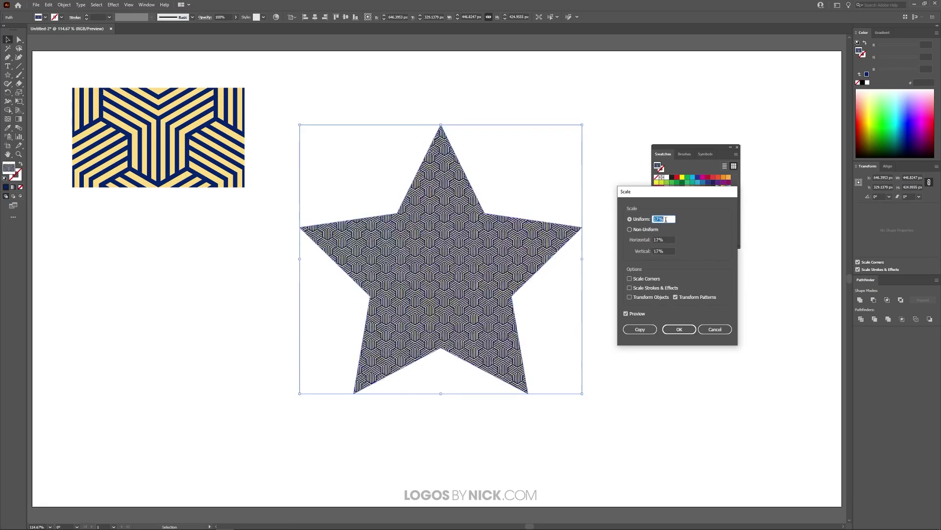
key("Up")
key("Up")
key("Up")
key("Up")
key("Up")
key("Up")
key("Up")
key("Up")
key("Up")
key("Up")
key("Up")
key("Up")
key("Up")
key("Up")
key("Up")
key("Up")
key("Up")
key("Up")
key("Up")
key("Up")
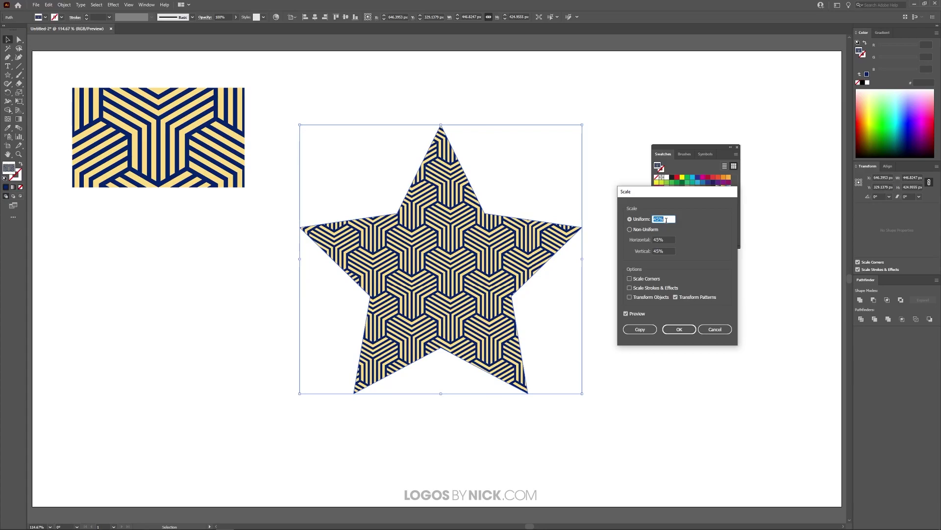
Reset the scale to 100% and switch to scaling the star and its corners, not the pattern.
key("Down")
key("Down")
key("Down")
key("Down")
key("Down")
key("Down")
key("Down")
key("Down")
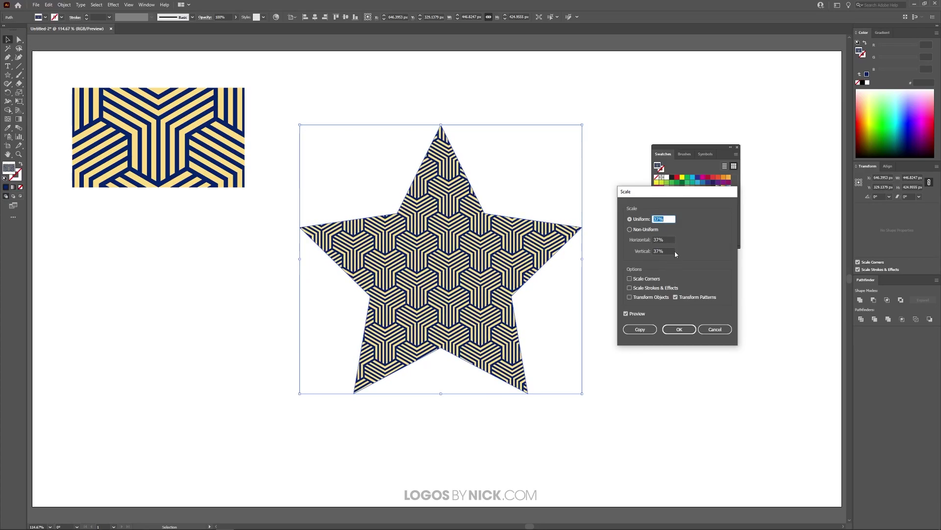
type("100")
left_click(630, 297)
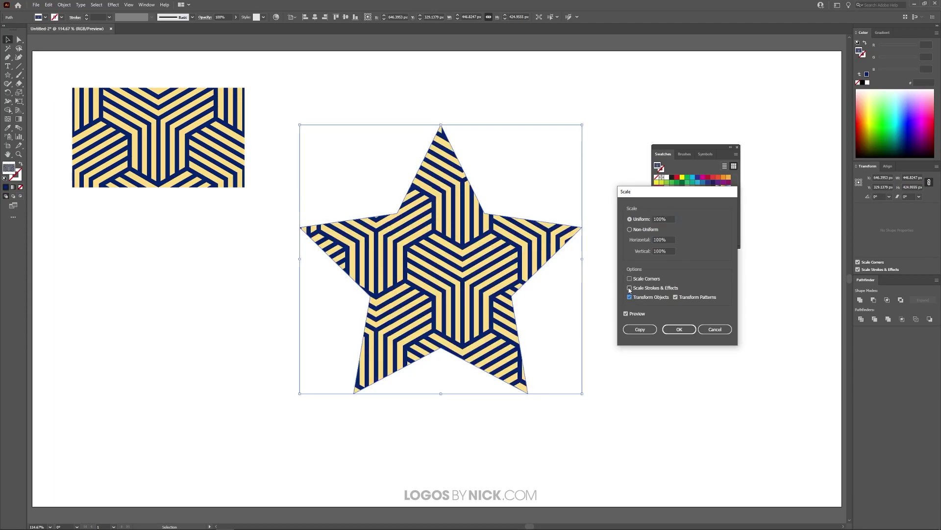
left_click(630, 278)
left_click(676, 297)
left_click(663, 219)
Preview uniform star scales between 59% and 95%, ending at 93%.
key("Down")
key("Down")
key("Down")
key("Down")
key("Down")
key("Down")
key("Down")
key("Down")
key("Down")
key("Down")
key("Down")
key("Down")
key("Down")
key("Down")
key("Down")
key("Down")
key("Down")
key("Down")
key("Down")
key("Down")
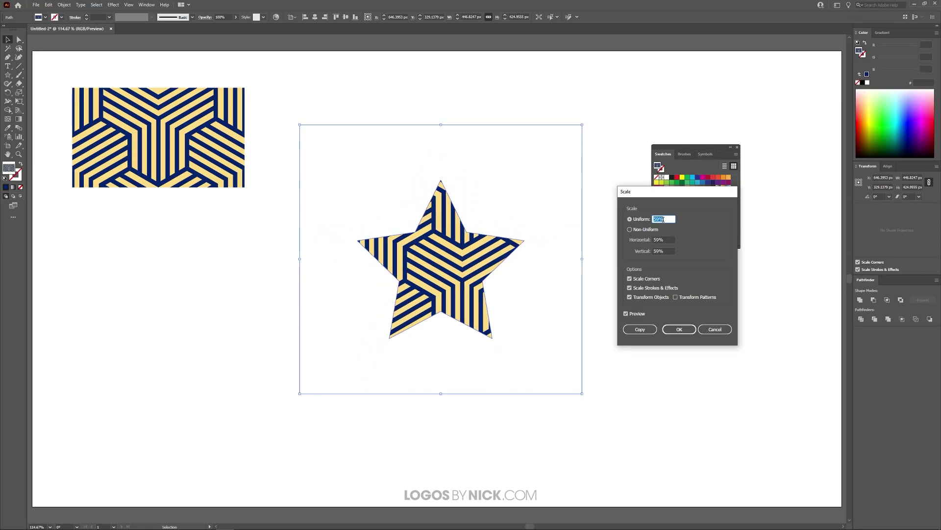
key("Down")
key("Down")
key("Down")
key("Down")
key("Down")
key("Down")
key("Down")
key("Down")
key("Down")
key("Down")
key("Down")
key("Down")
key("Down")
key("Down")
key("Down")
key("Down")
key("Down")
key("Down")
key("Down")
key("Down")
key("Up")
key("Up")
key("Up")
key("Up")
key("Up")
key("Up")
key("Up")
key("Up")
key("Up")
key("Up")
key("Up")
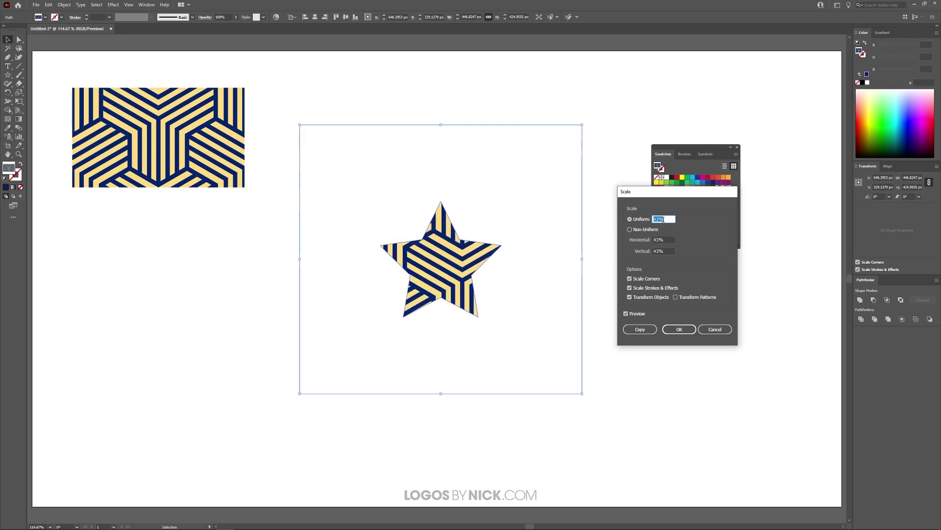
key("Up")
key("Up")
key("Up")
key("Up")
key("Up")
key("Up")
key("Up")
key("Up")
key("Up")
key("Up")
key("Up")
key("Up")
key("Up")
key("Up")
key("Up")
key("Up")
key("Up")
key("Up")
key("Up")
key("Up")
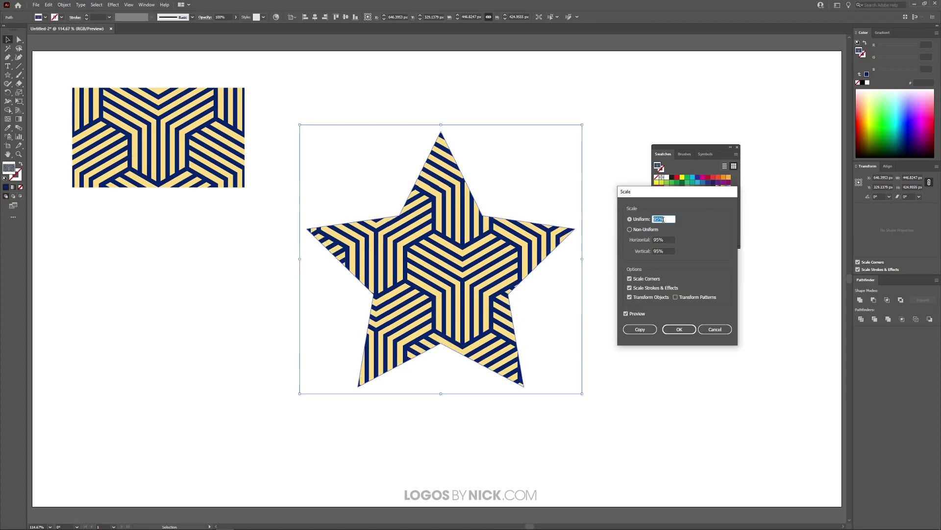
key("Down")
key("Down")
Switch to scaling only the pattern and apply it at about 21%.
left_click(636, 279)
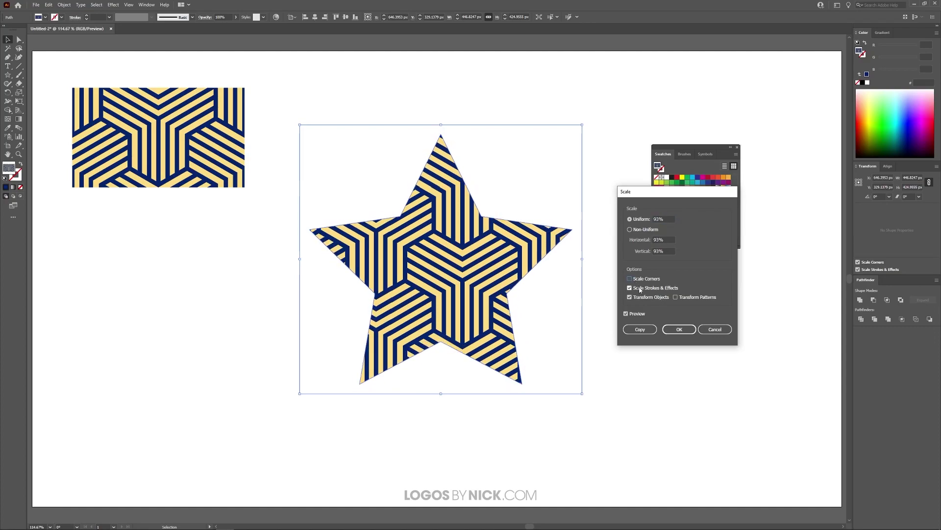
left_click(676, 297)
left_click(630, 297)
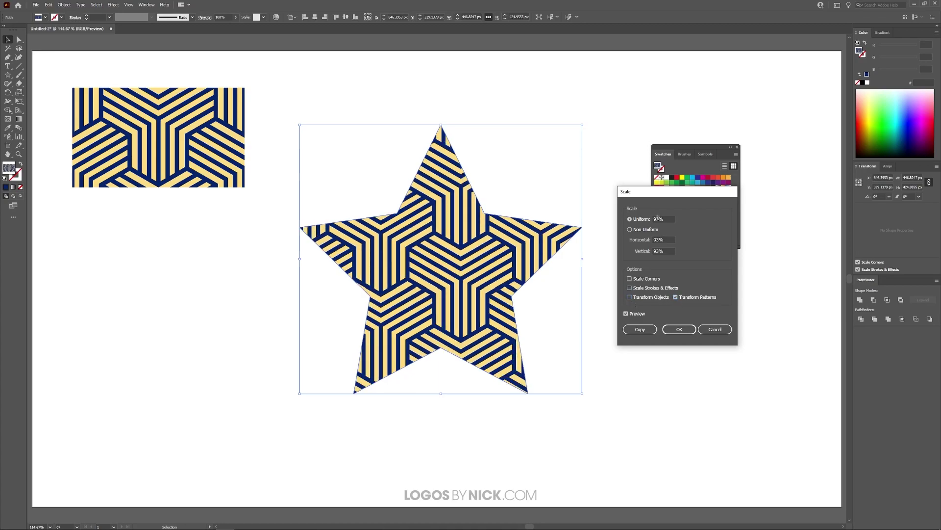
double_click(659, 219)
key("Down")
key("Down")
key("Down")
key("Down")
key("Down")
key("Down")
key("Down")
key("Down")
key("Down")
key("Down")
key("Down")
key("Down")
key("Down")
key("Down")
key("Down")
key("Down")
key("Down")
key("Down")
key("Down")
key("Down")
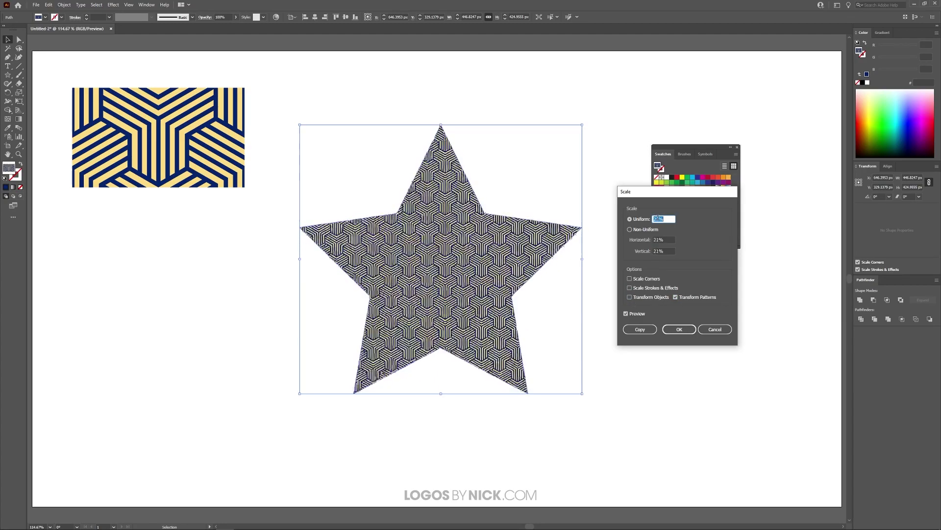
key("Return")
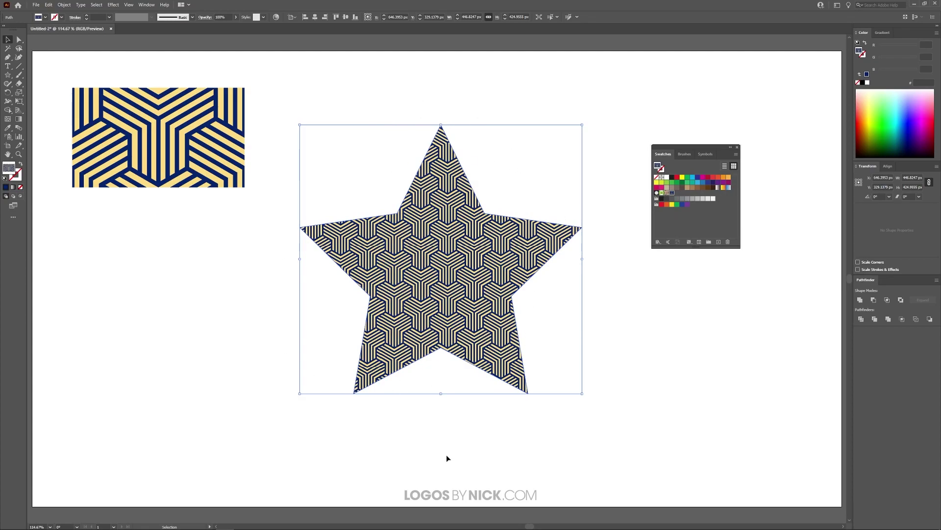
right_click(457, 257)
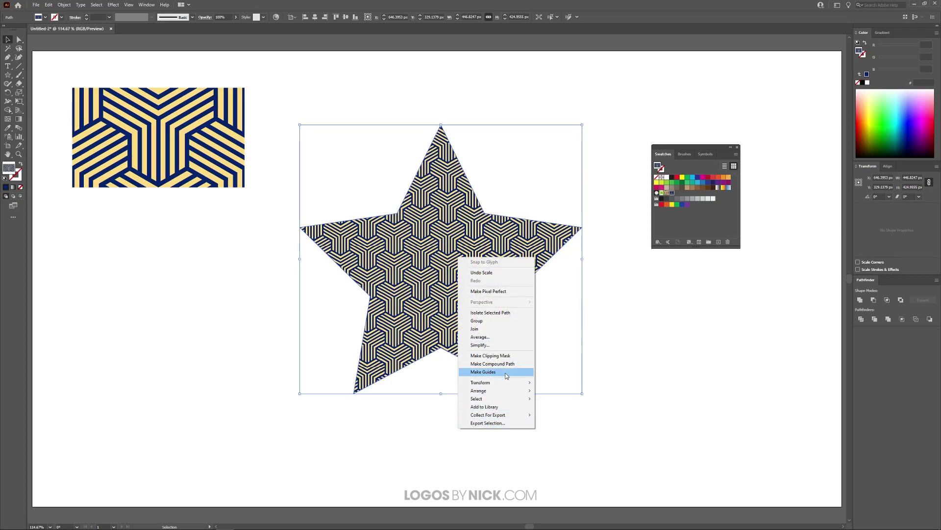
mouse_move(508, 382)
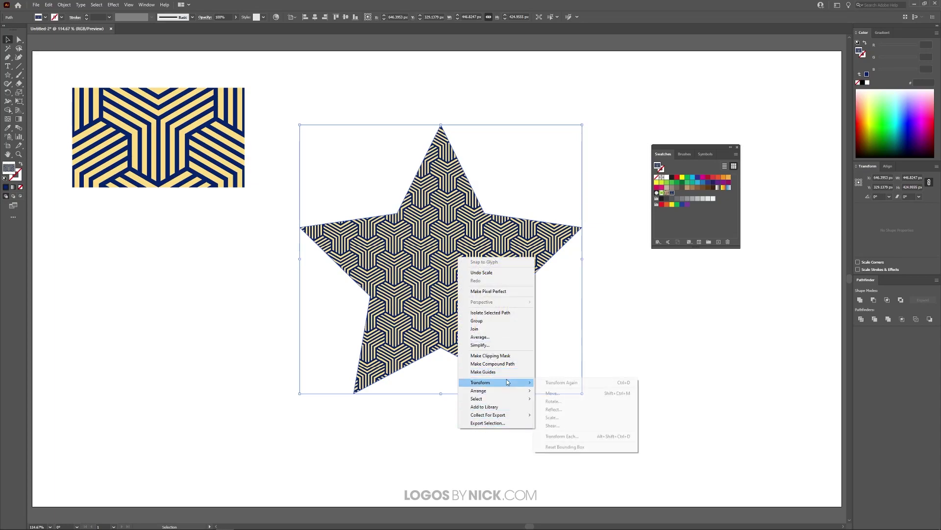
left_click(562, 402)
key("shift+Up")
key("shift+Up")
key("shift+Up")
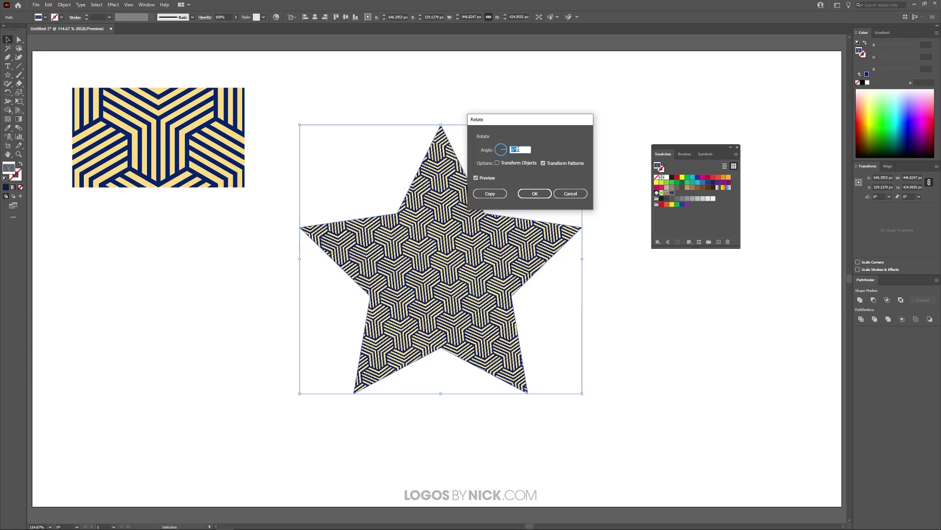
key("shift+Down")
key("shift+Down")
key("shift+Down")
key("shift+Down")
key("shift+Down")
key("shift+Down")
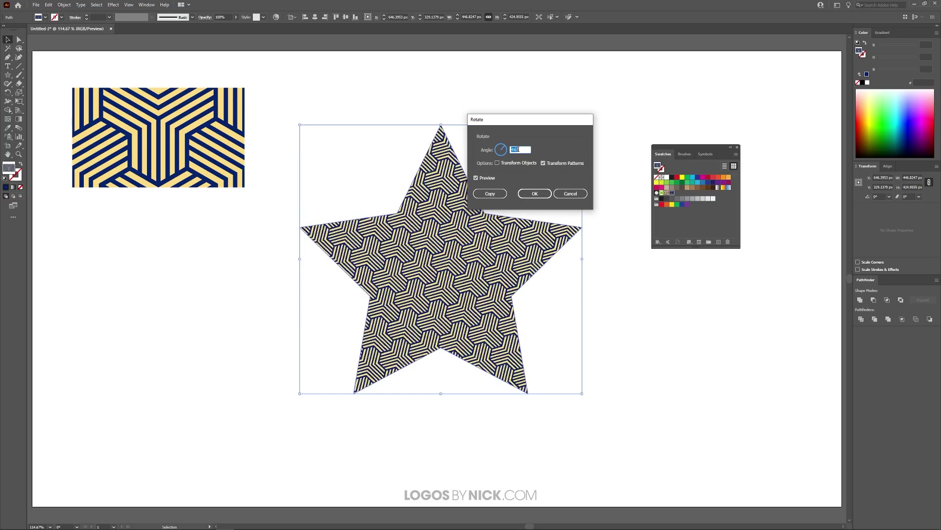
key("Down")
key("Down")
key("Down")
key("Down")
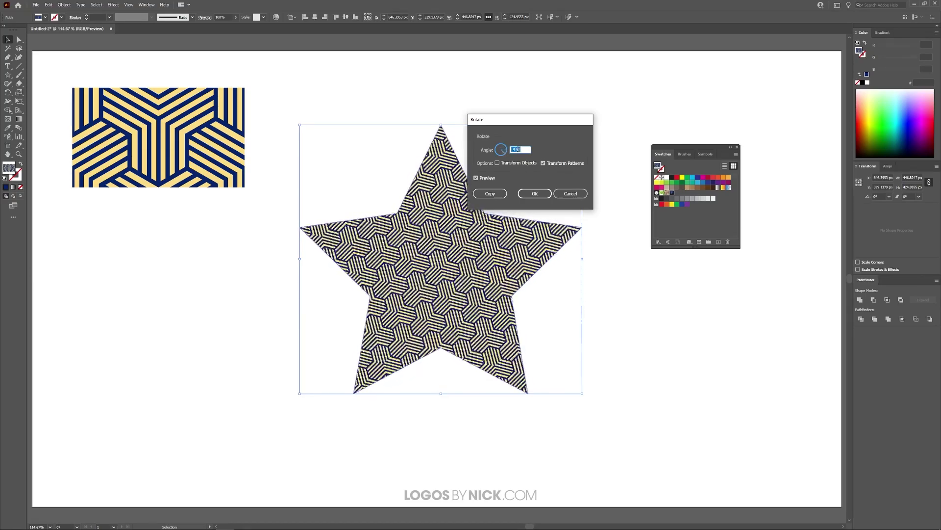
key("Up")
key("Up")
key("Up")
key("Up")
key("Up")
key("Up")
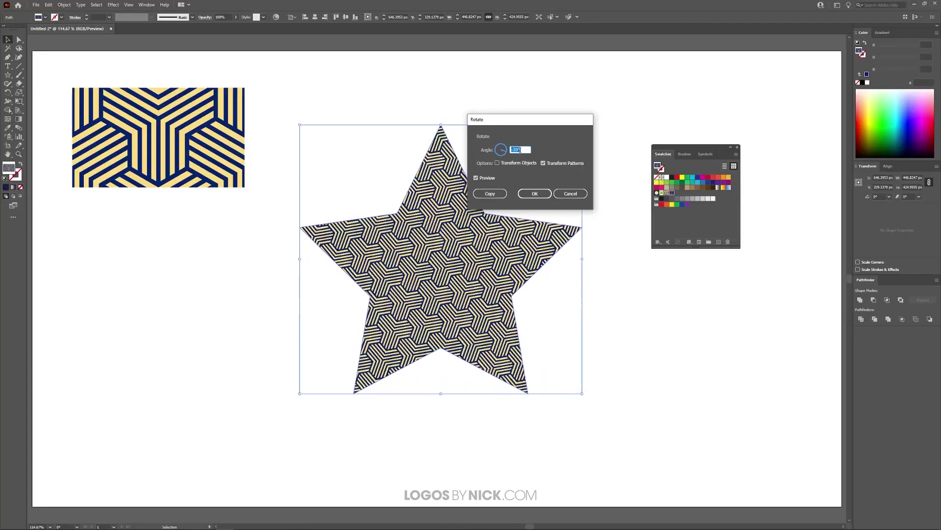
left_click(570, 193)
right_click(458, 251)
mouse_move(498, 378)
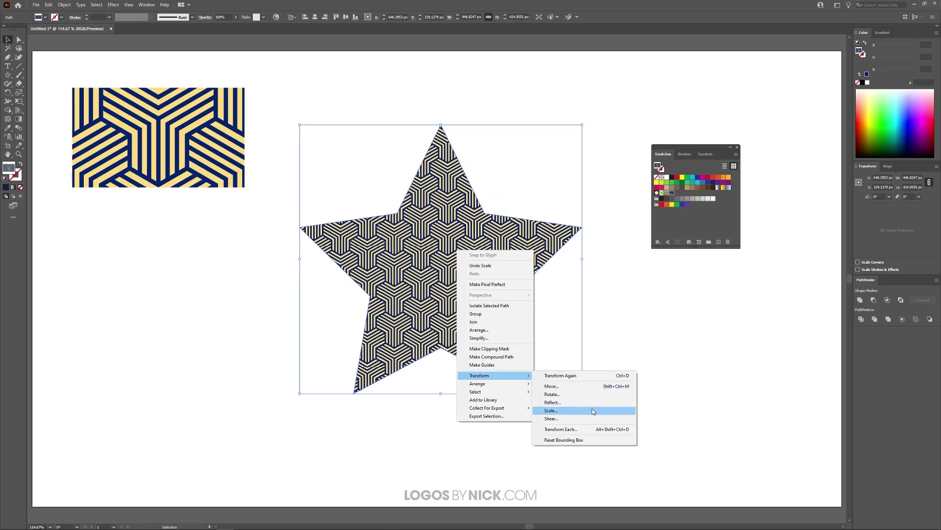
Shrink the patterned star by dragging its bounding-box handle inward.
key("Escape")
left_click(587, 178)
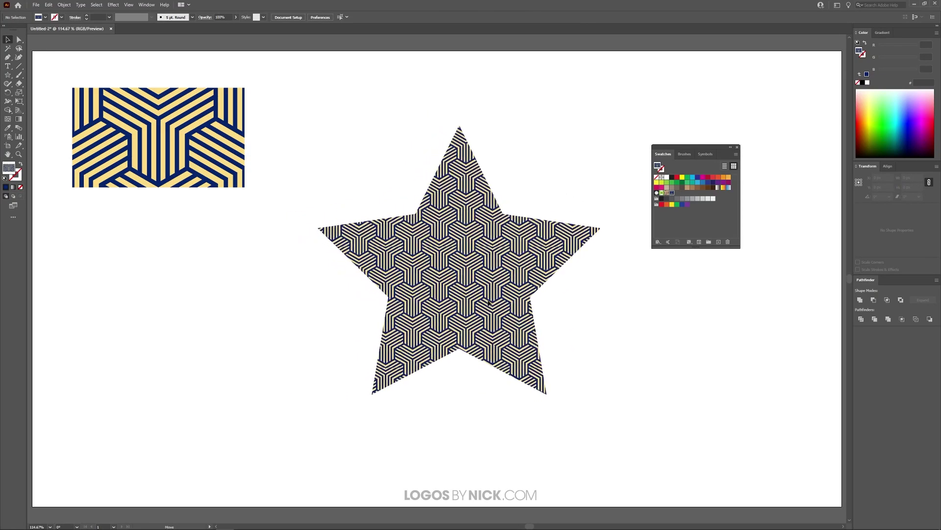
left_click(510, 219)
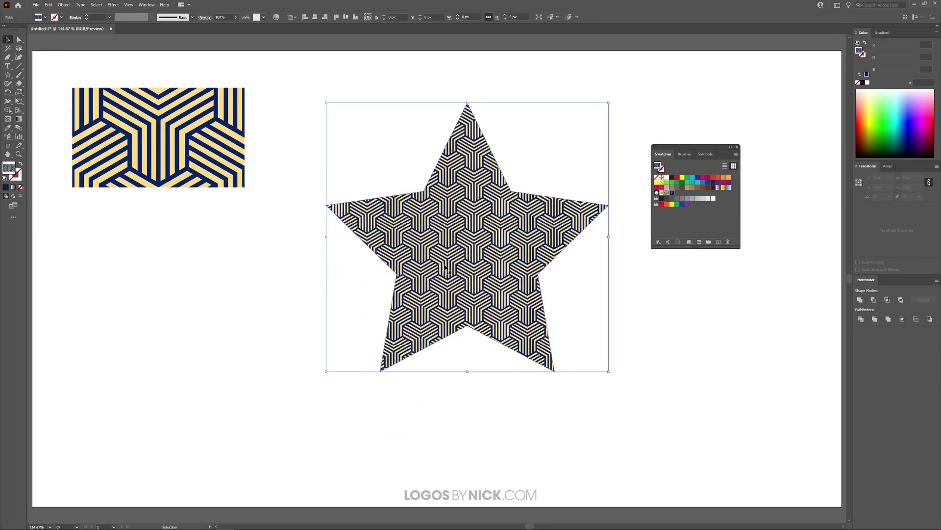
left_click_drag(608, 237, 550, 237)
left_click(563, 287)
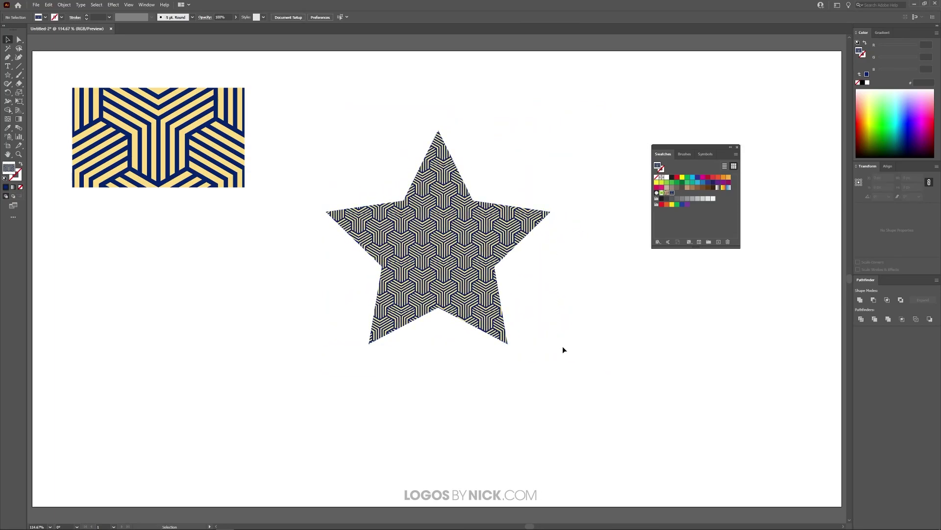
Move the star down toward the middle of the page.
right_click(466, 234)
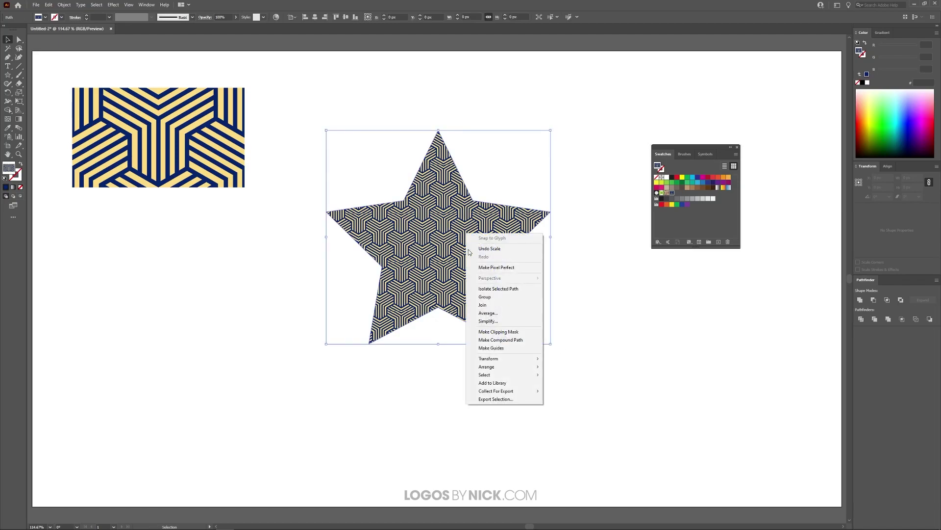
left_click_drag(424, 252, 419, 289)
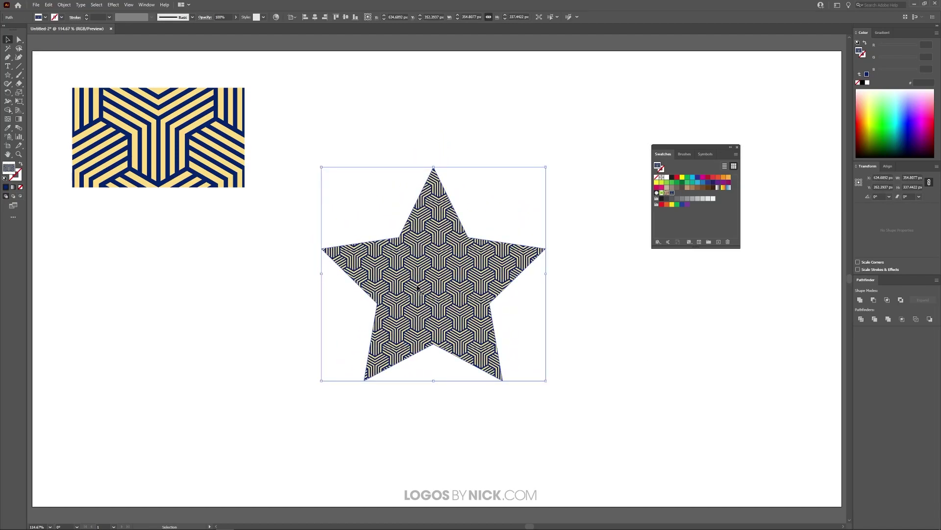
left_click(617, 315)
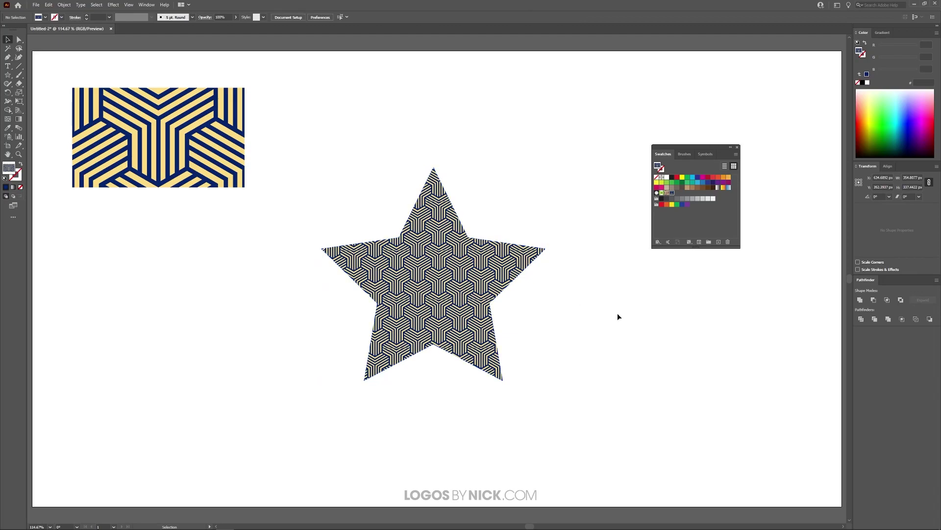